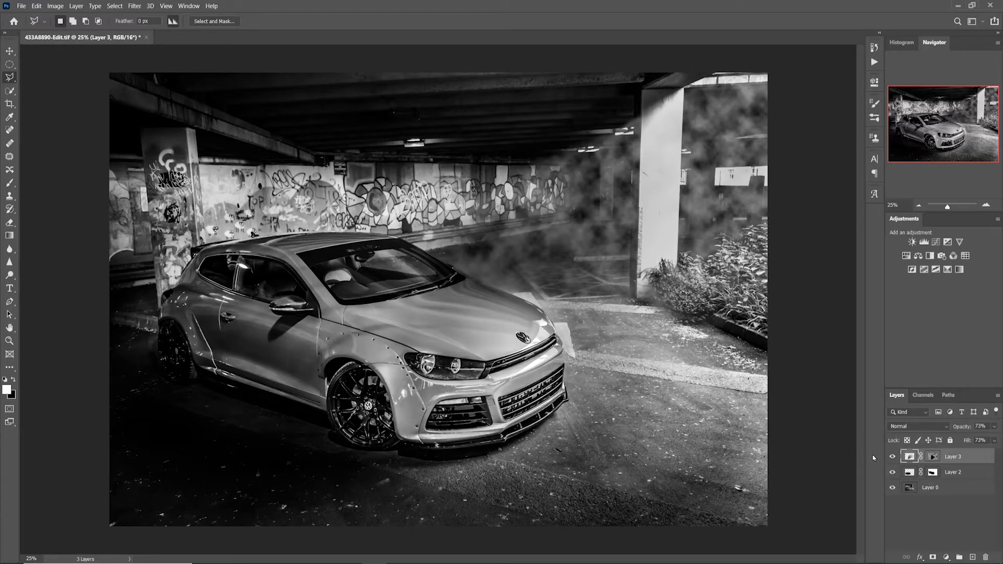
# Toggle the Layer 3 smoke to compare, leave it hidden, and add a new empty Layer 4
pyautogui.click(893, 458)
pyautogui.click(893, 458)
pyautogui.click(893, 458)
pyautogui.click(893, 457)
pyautogui.click(893, 458)
pyautogui.click(892, 459)
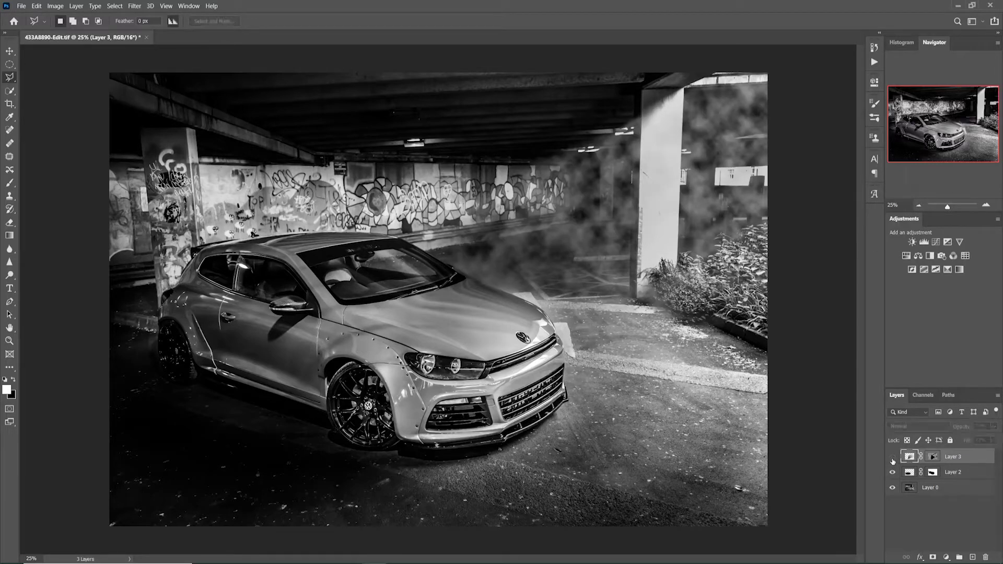
pyautogui.click(892, 458)
pyautogui.click(892, 457)
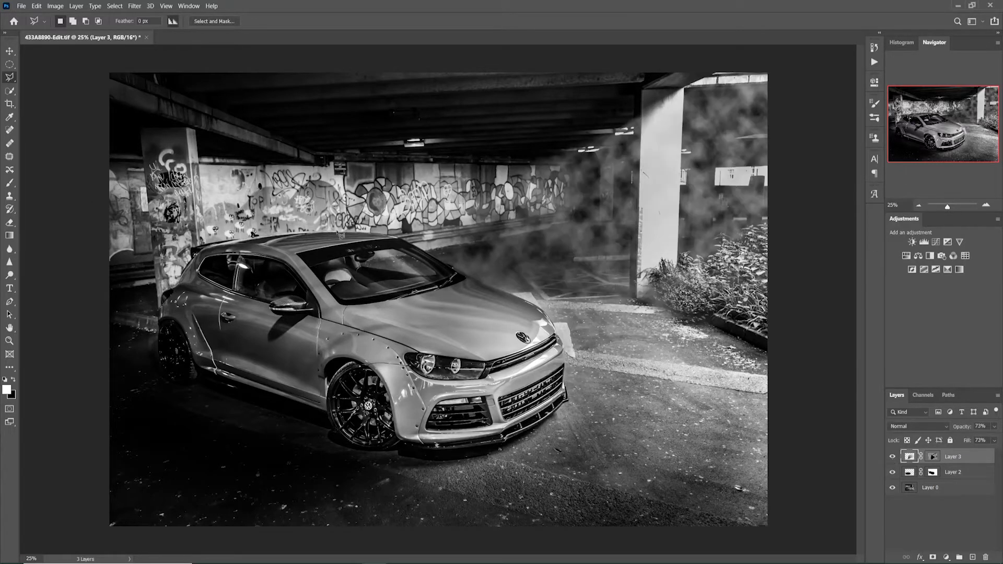
pyautogui.click(892, 457)
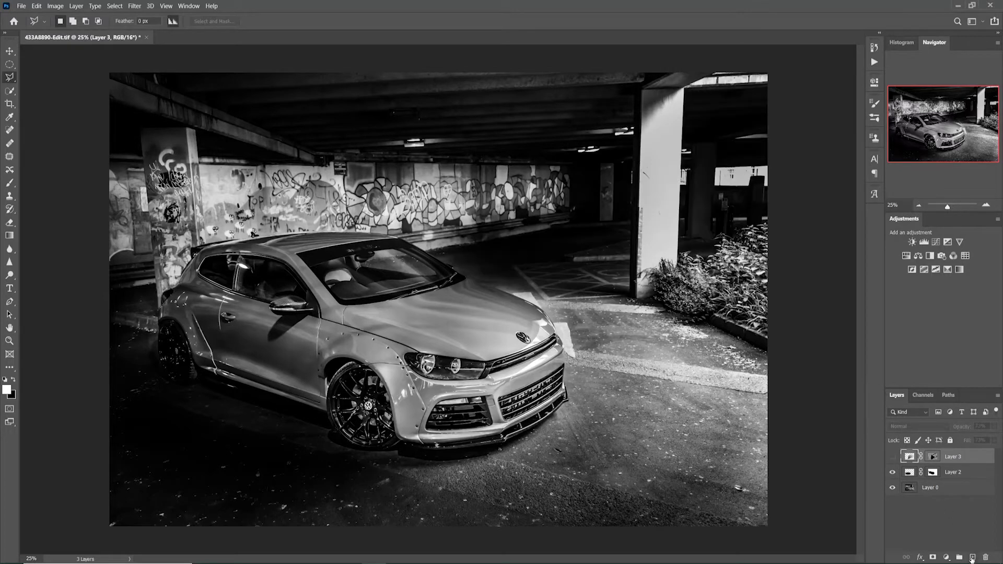
pyautogui.click(972, 558)
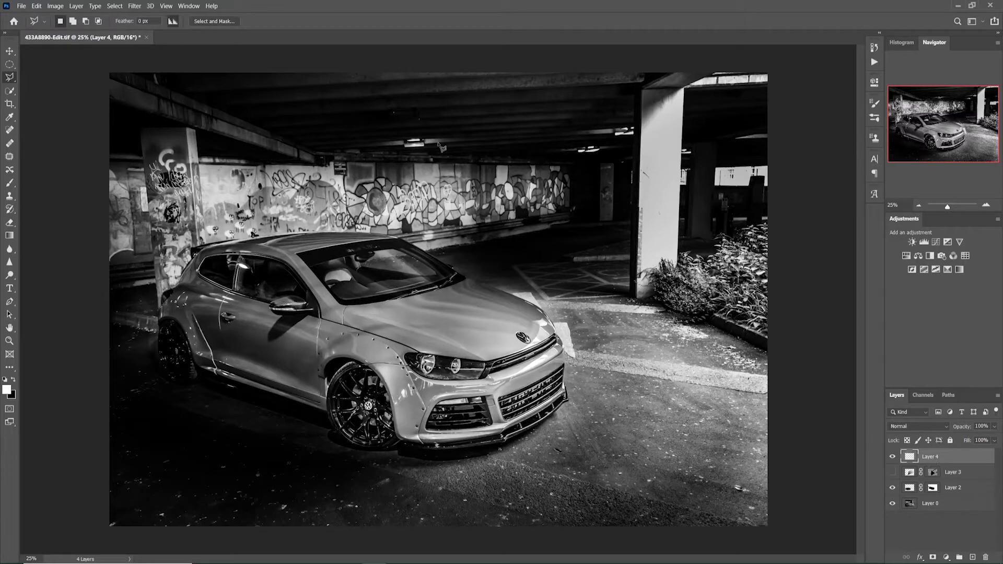
# Outline the bright opening right of the pillar with the Polygonal Lasso Tool
pyautogui.rightClick(9, 77)
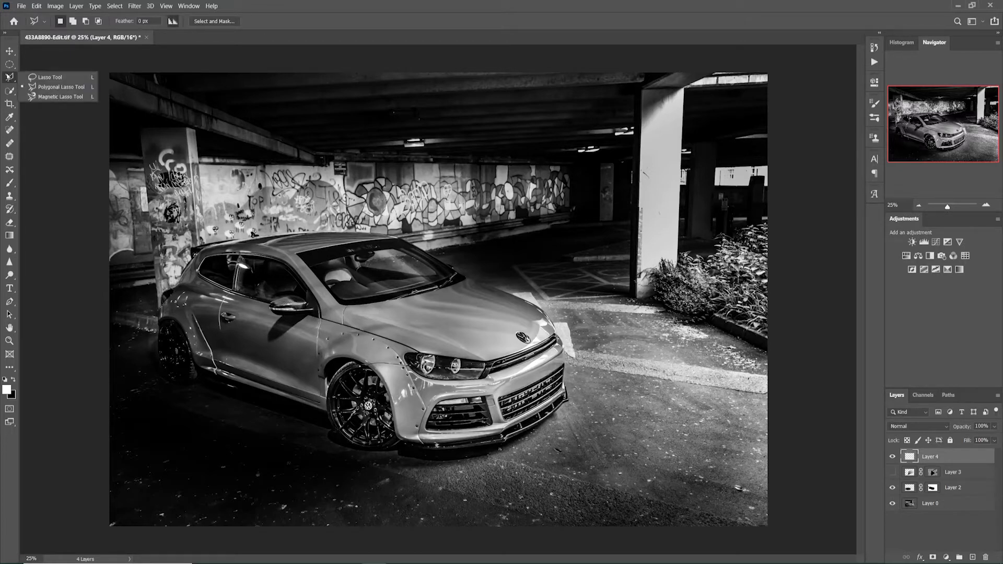
pyautogui.click(47, 89)
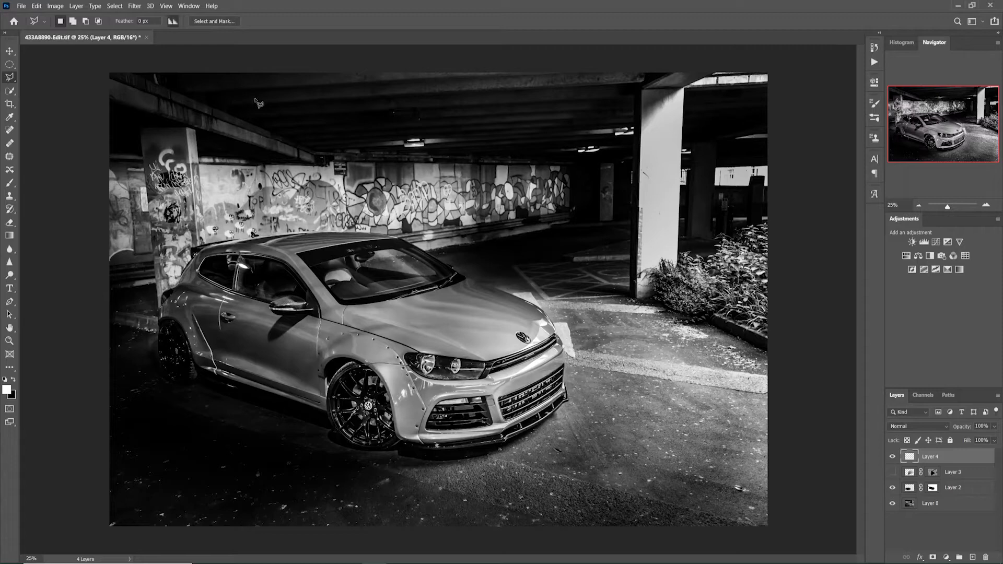
pyautogui.click(690, 85)
pyautogui.click(721, 67)
pyautogui.click(782, 69)
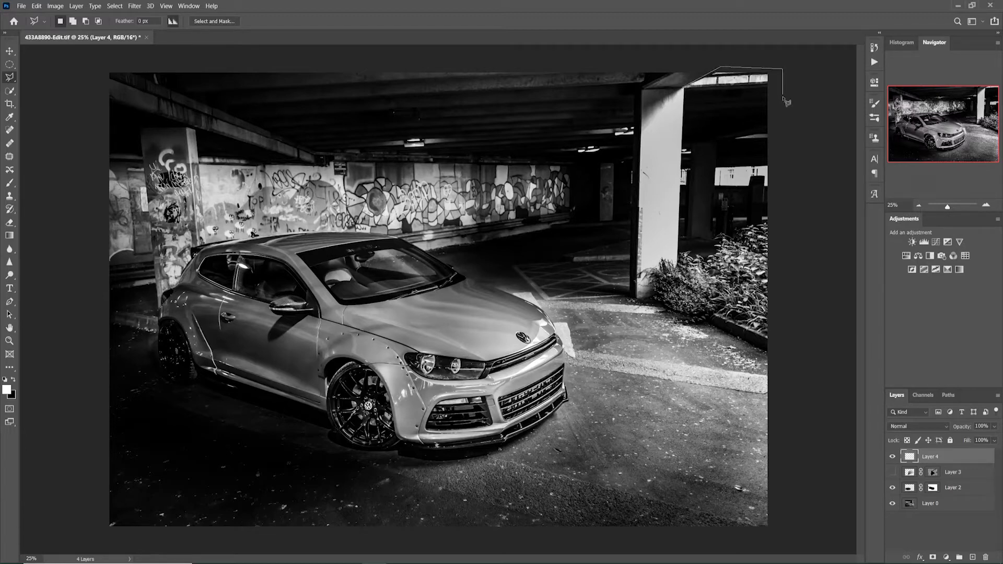
pyautogui.click(786, 349)
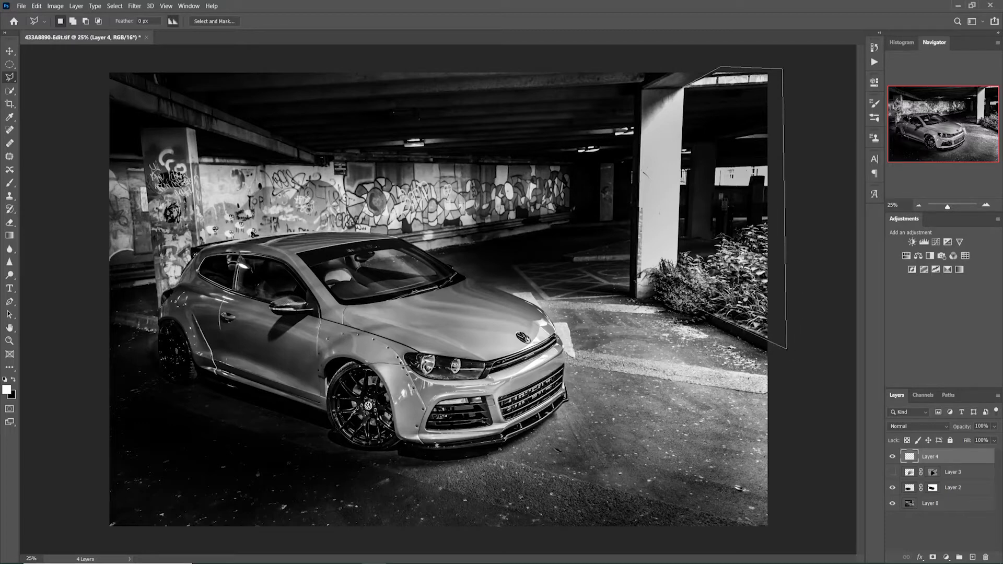
pyautogui.click(671, 291)
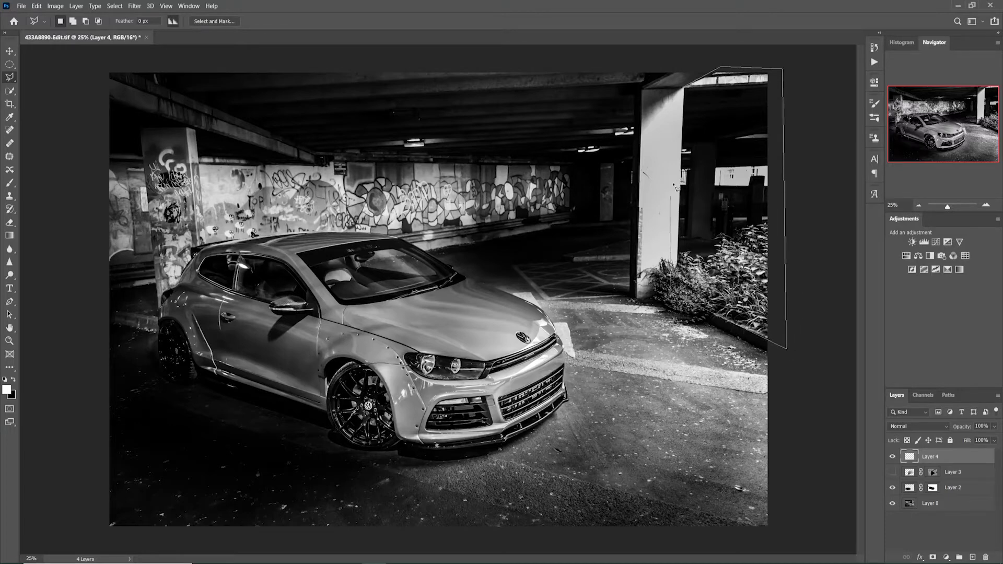
pyautogui.click(685, 93)
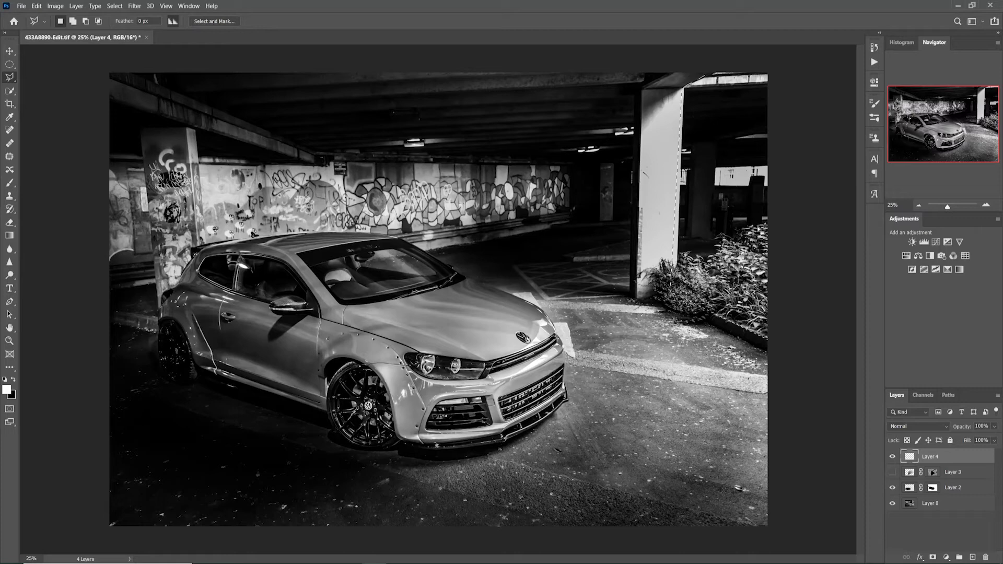
# Fill the opening selection on Layer 4 with Contents set to White
pyautogui.rightClick(720, 104)
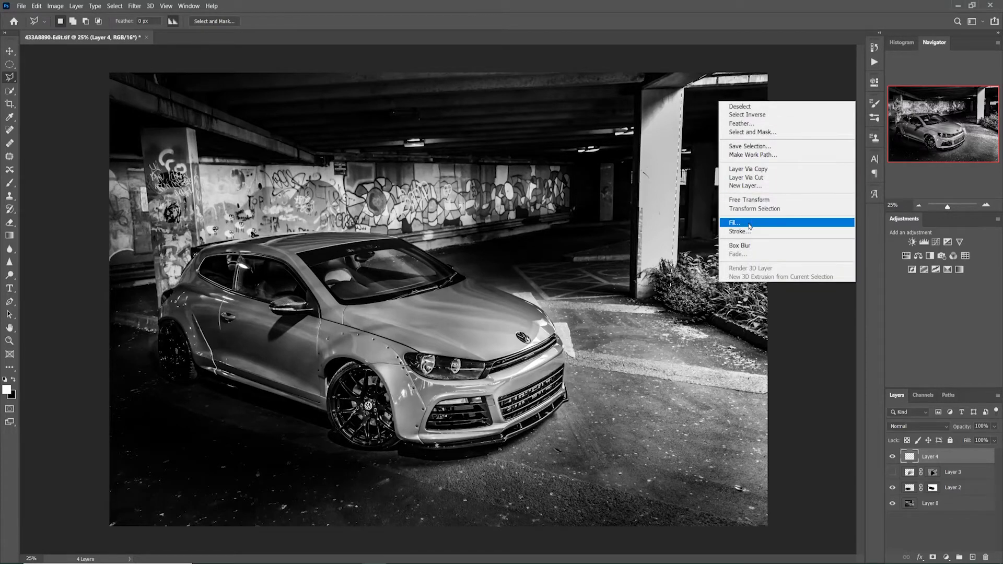
pyautogui.click(750, 224)
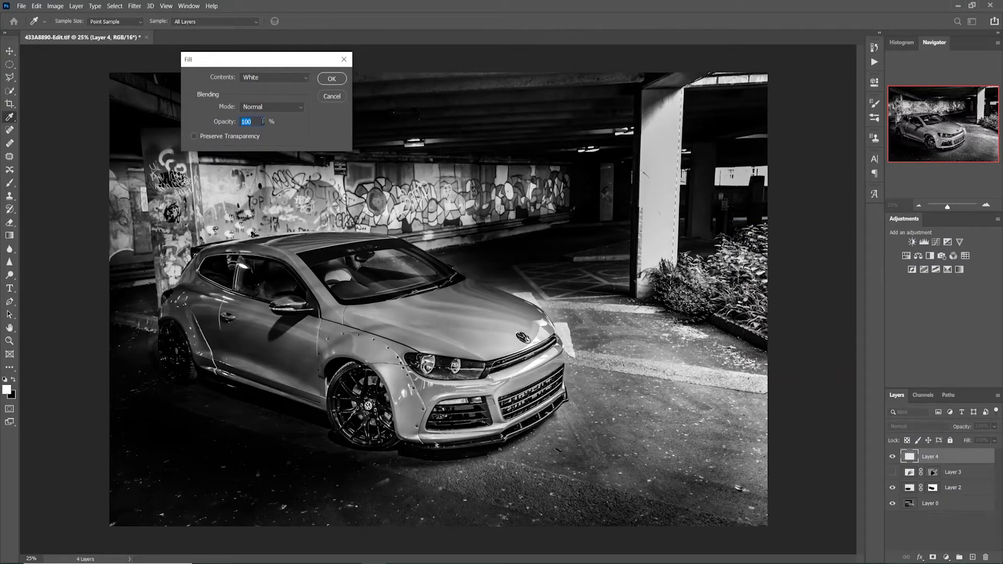
pyautogui.click(329, 79)
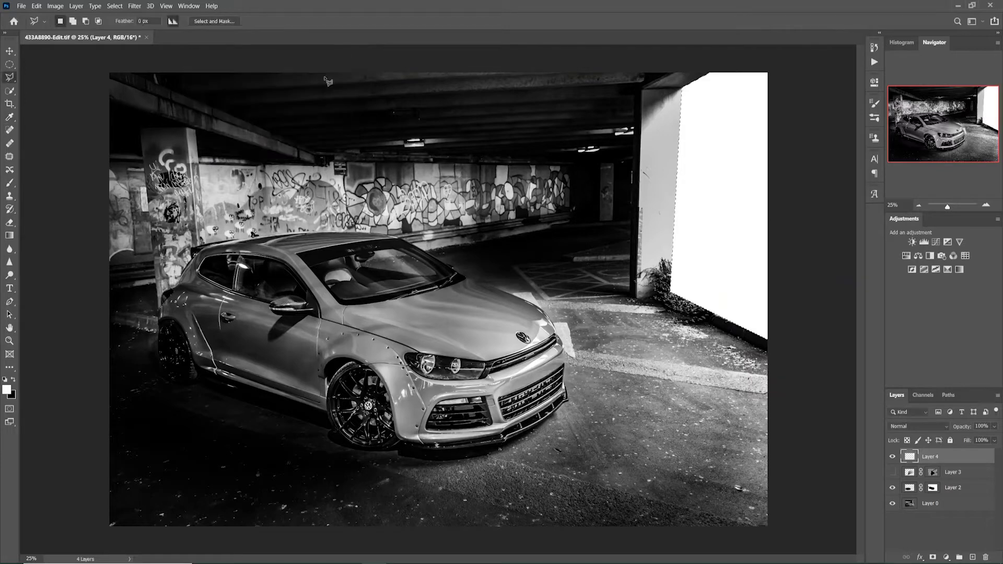
# Skew the white shape with Free Transform, pulling its left side down-left and right side up
pyautogui.rightClick(708, 199)
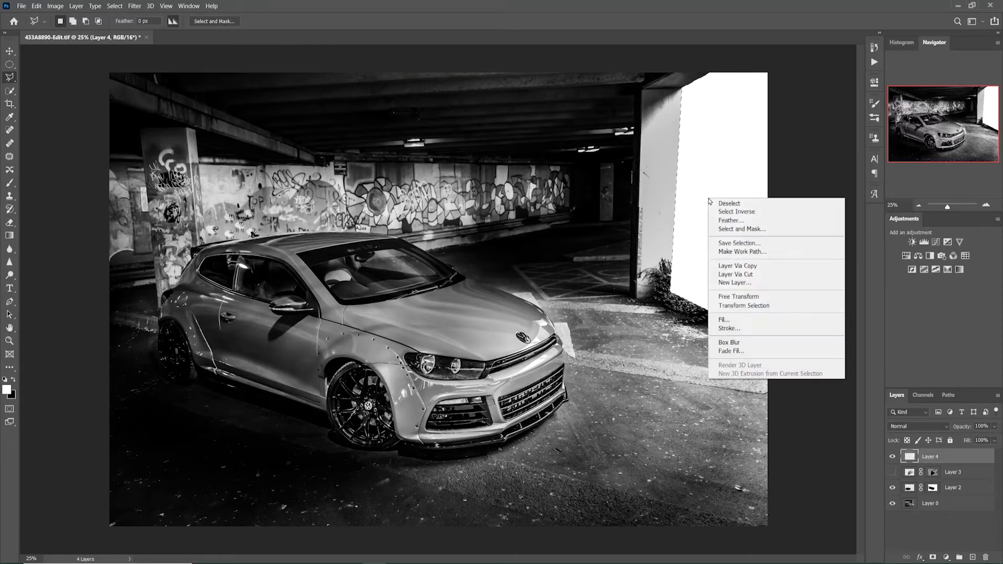
pyautogui.click(746, 297)
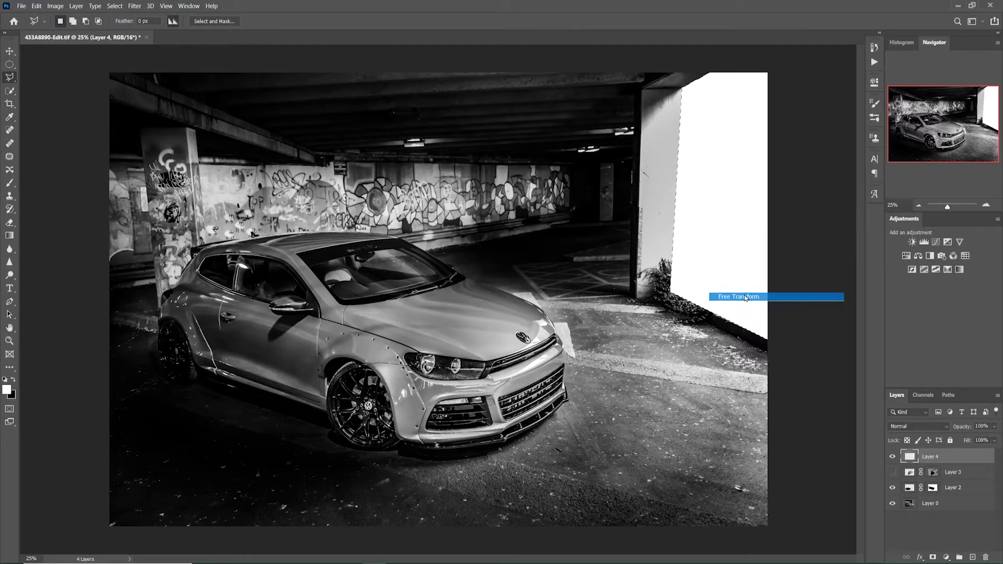
pyautogui.rightClick(702, 179)
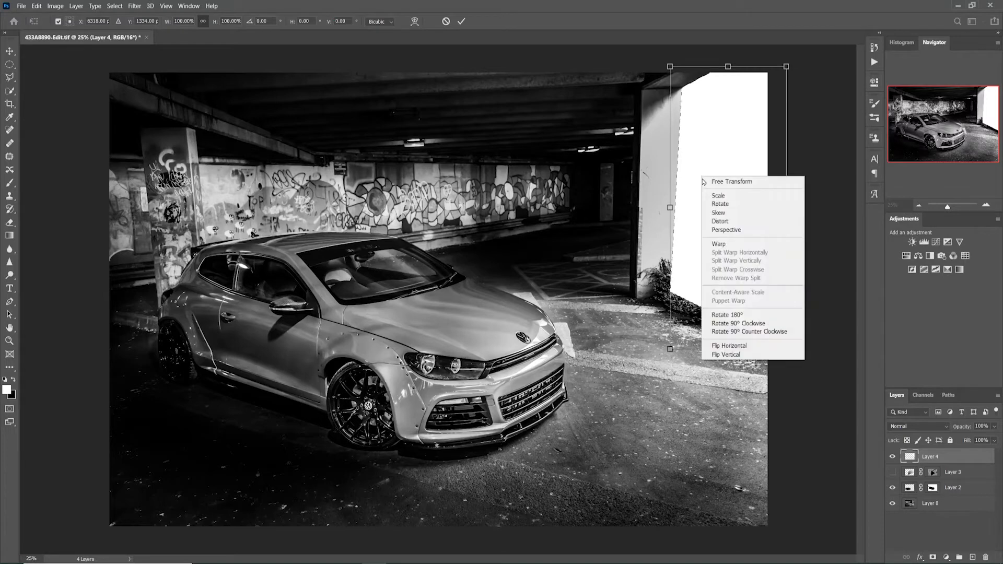
pyautogui.click(729, 223)
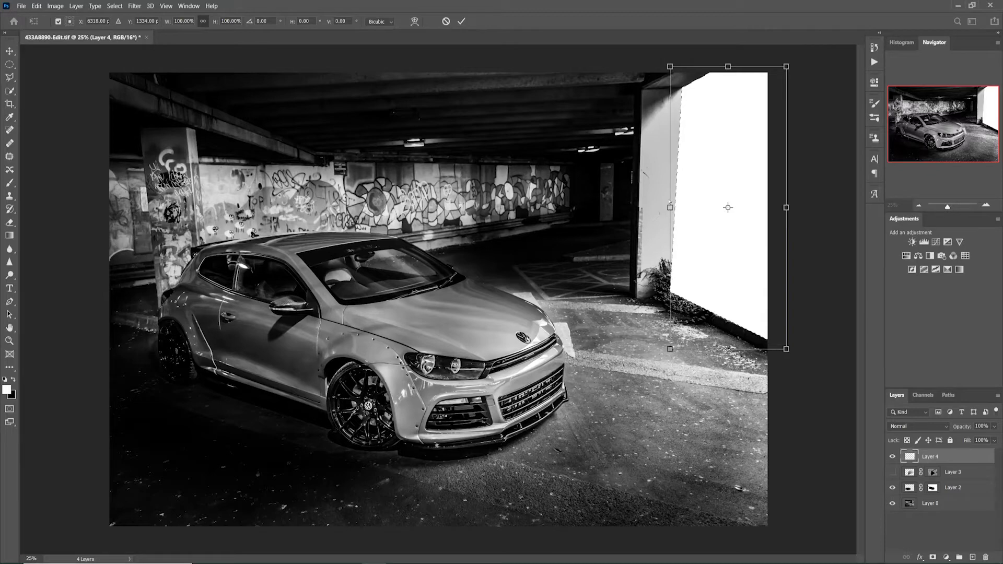
pyautogui.moveTo(669, 207); pyautogui.dragTo(272, 440)
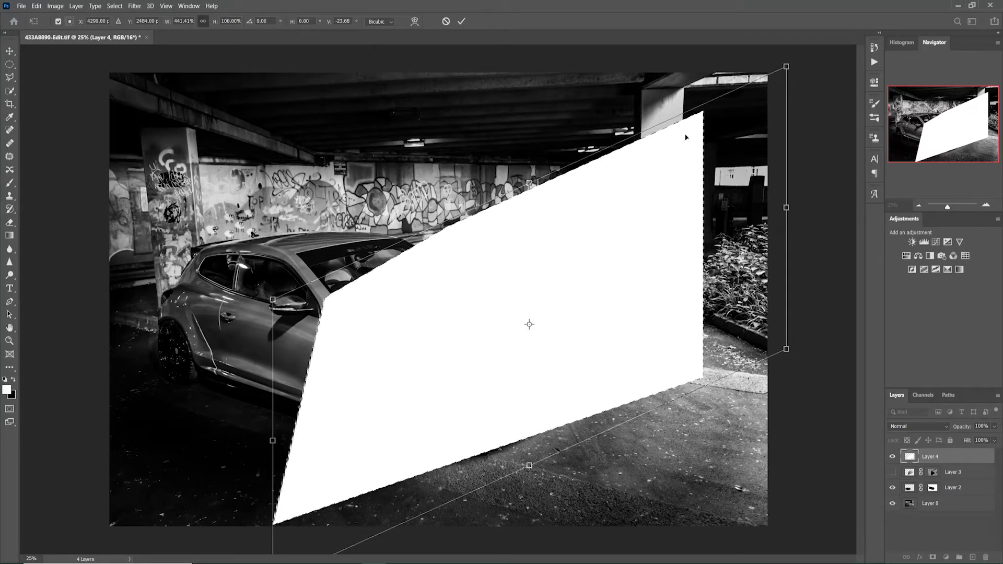
pyautogui.moveTo(786, 207); pyautogui.dragTo(873, 136)
# Refine the beam by raising its lower-left corner and nudging it slightly, then commit the transform
pyautogui.rightClick(381, 303)
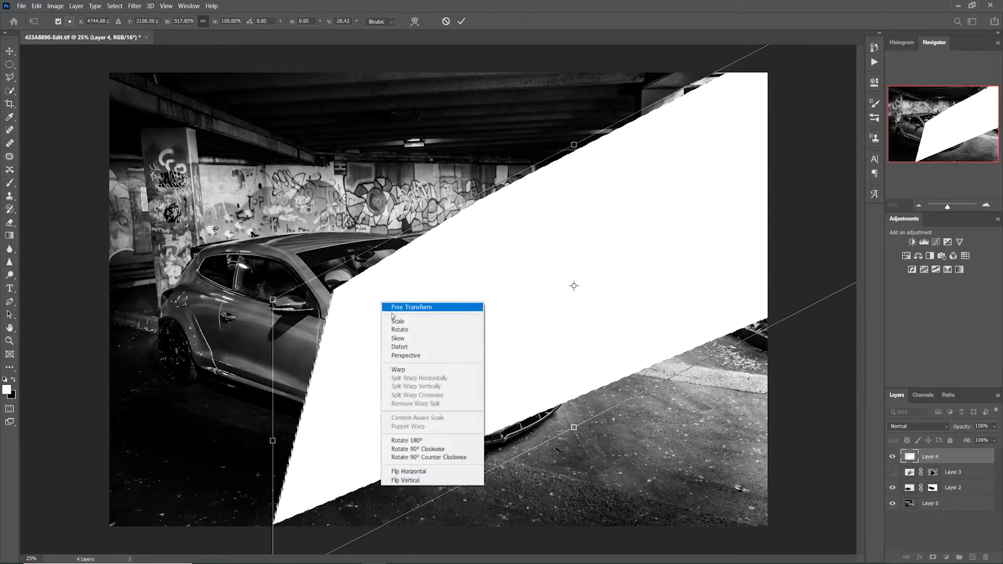
pyautogui.click(413, 355)
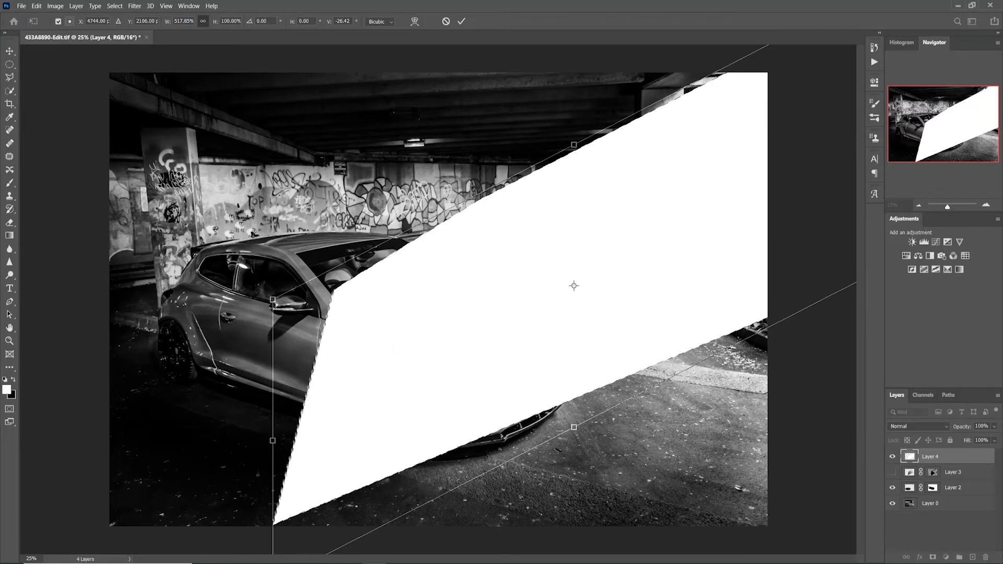
pyautogui.moveTo(274, 301); pyautogui.dragTo(281, 284)
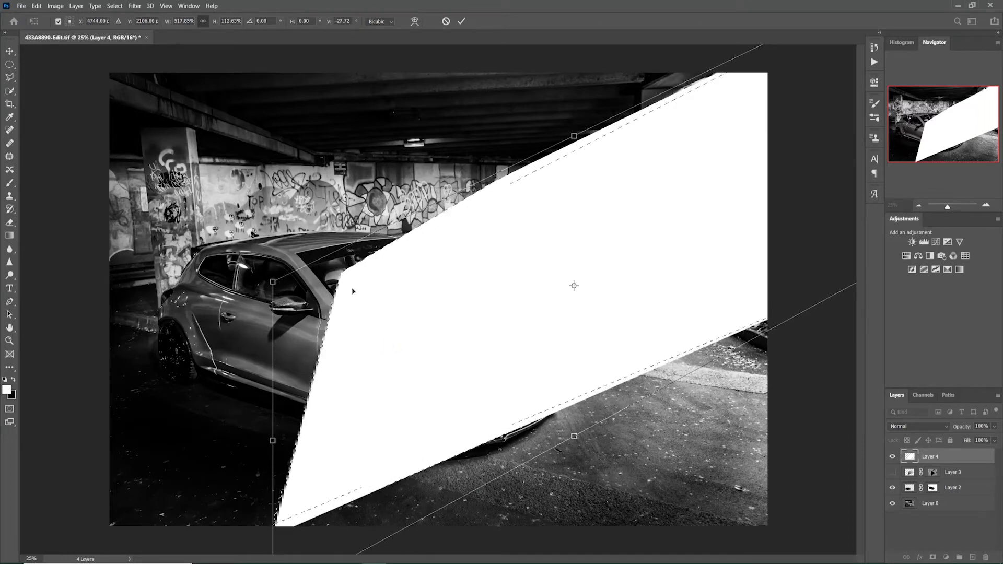
pyautogui.rightClick(401, 293)
pyautogui.click(412, 294)
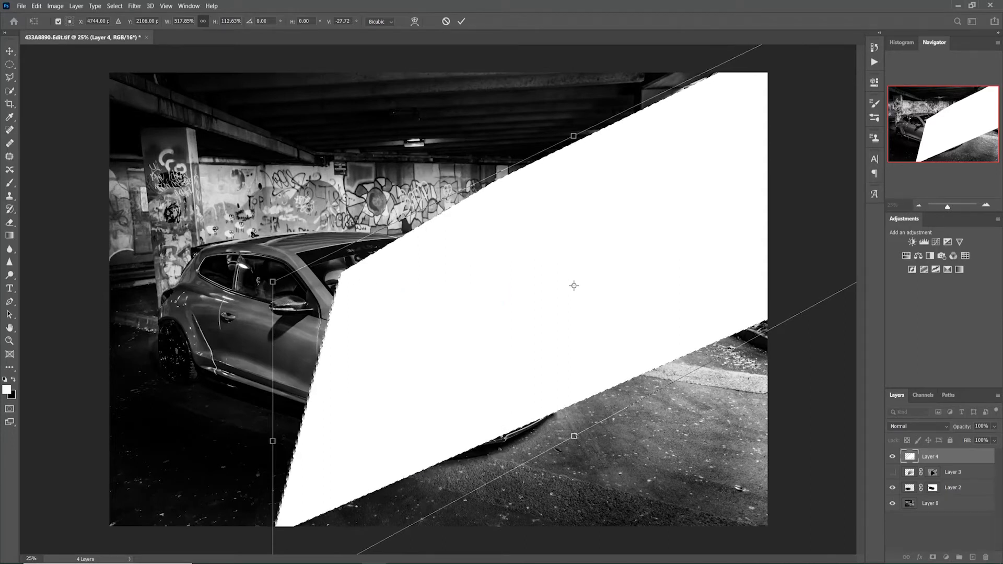
pyautogui.moveTo(555, 221); pyautogui.dragTo(557, 225)
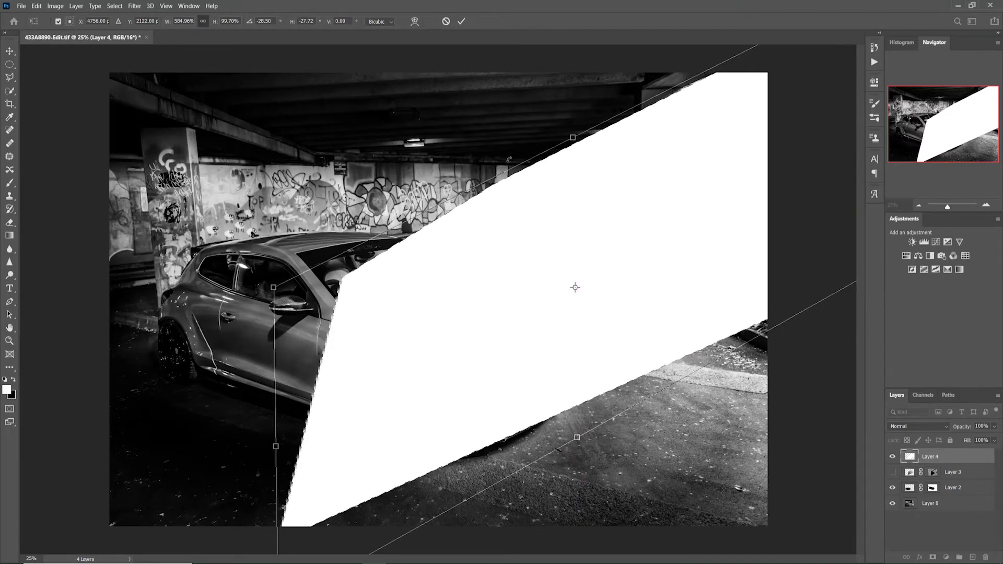
pyautogui.click(461, 21)
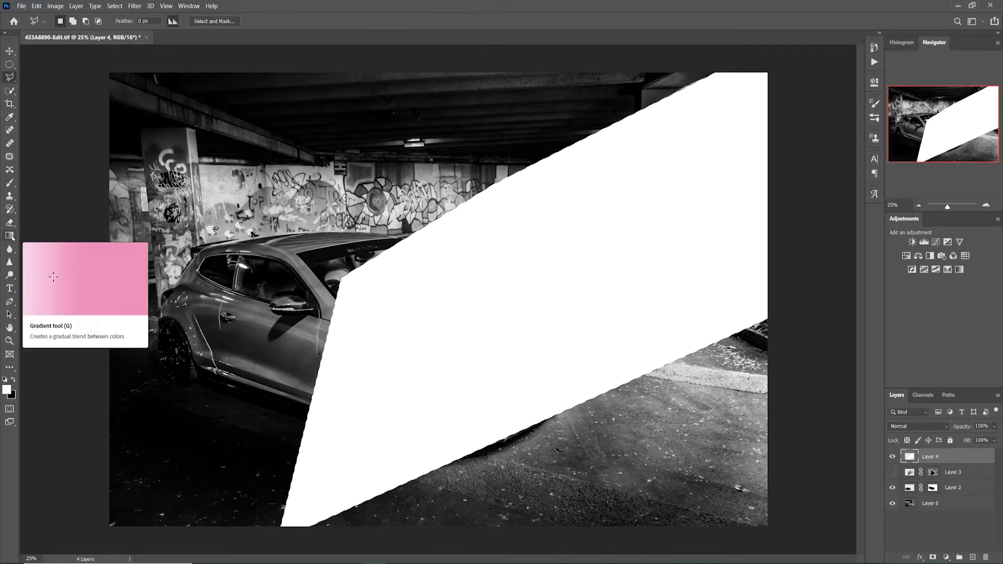
# Drag a black-to-white gradient from the lower left up toward the top-right opening across the beam
pyautogui.click(10, 236)
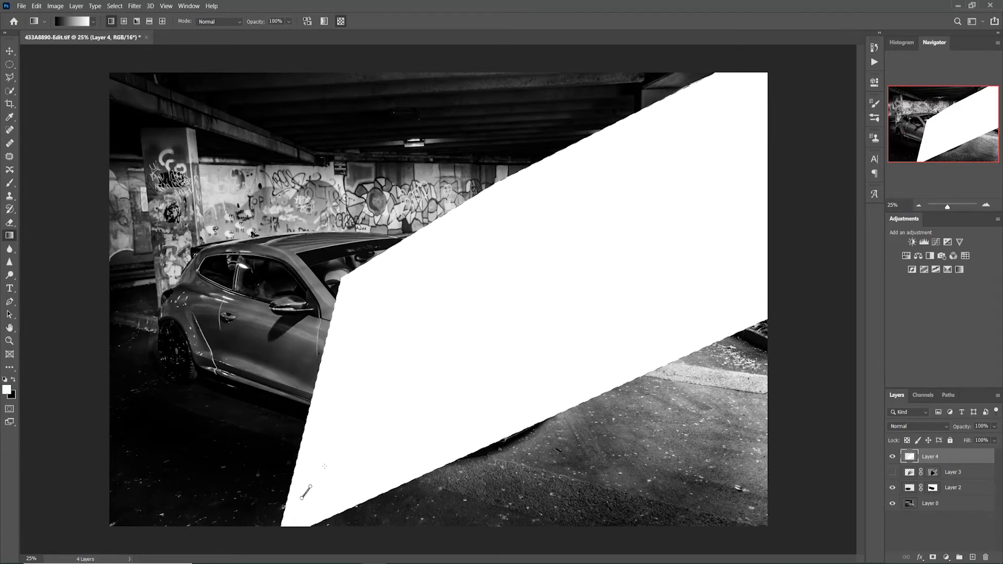
pyautogui.moveTo(324, 466); pyautogui.dragTo(701, 108)
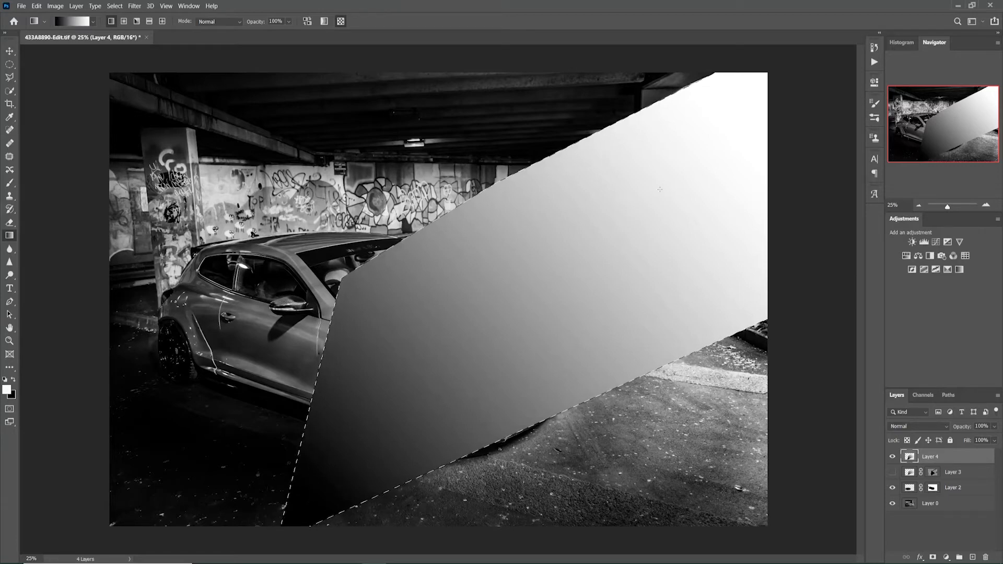
# Apply a Box Blur with radius 299 pixels to the gradient beam, then deselect
pyautogui.click(135, 6)
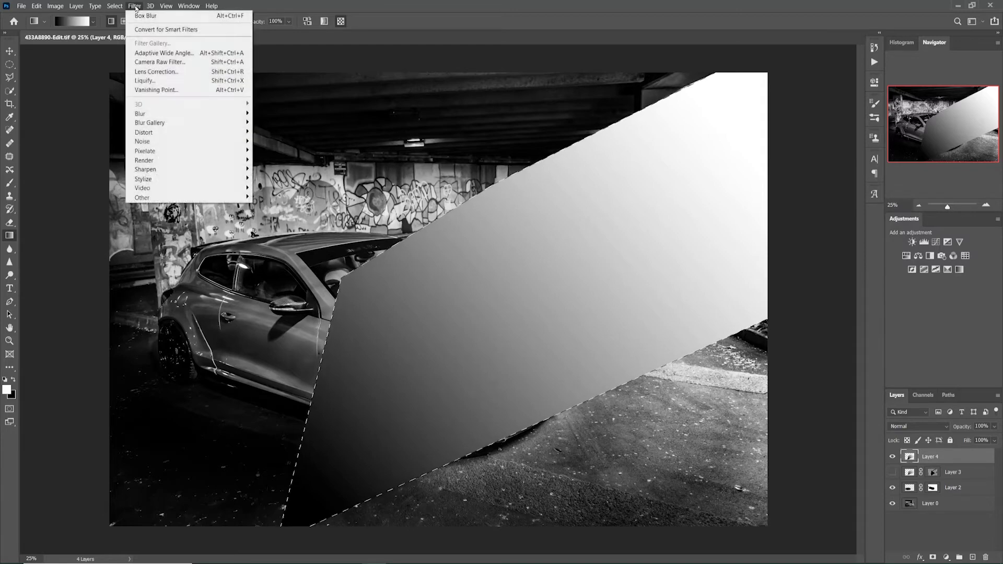
pyautogui.moveTo(175, 115)
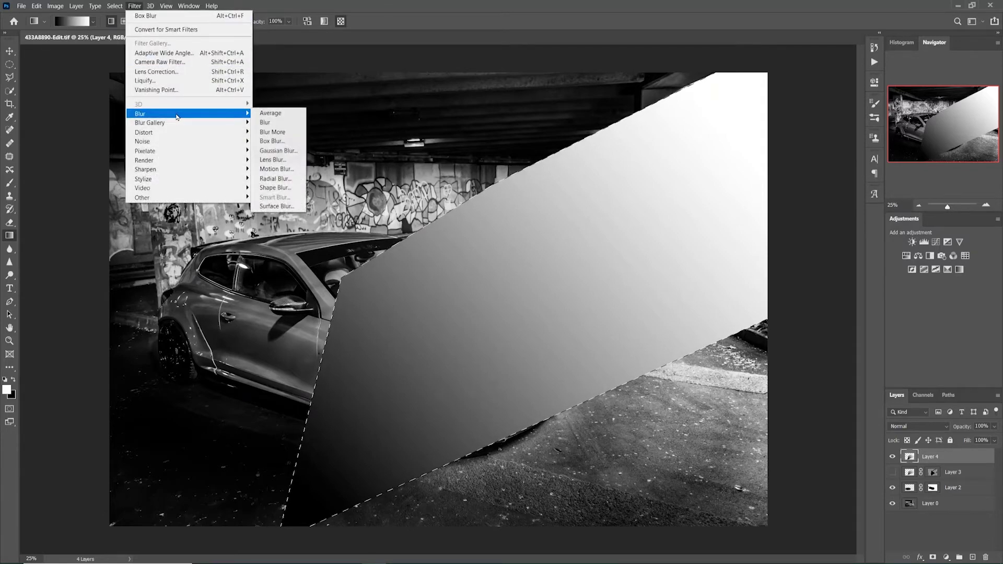
pyautogui.click(282, 142)
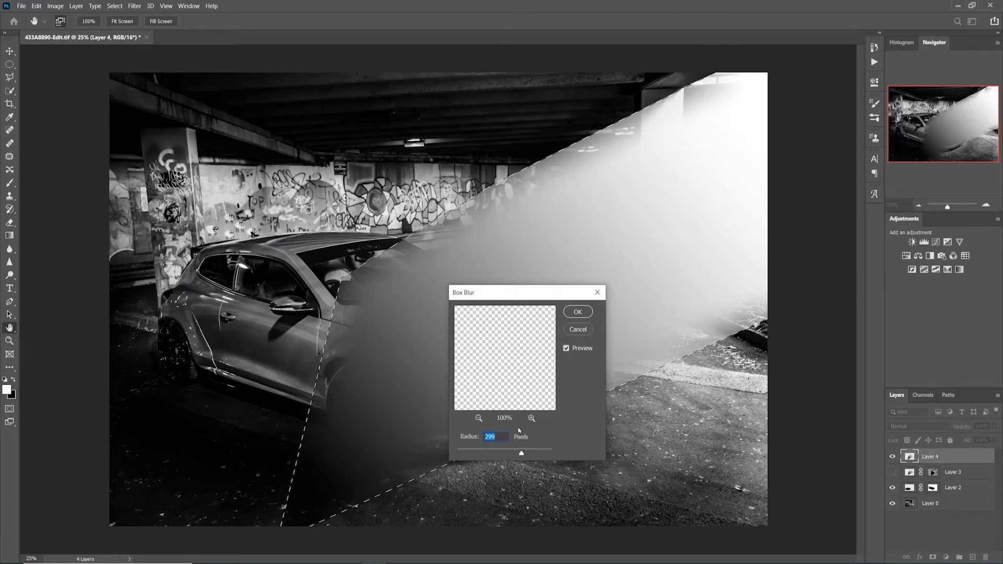
pyautogui.moveTo(496, 456); pyautogui.dragTo(524, 457)
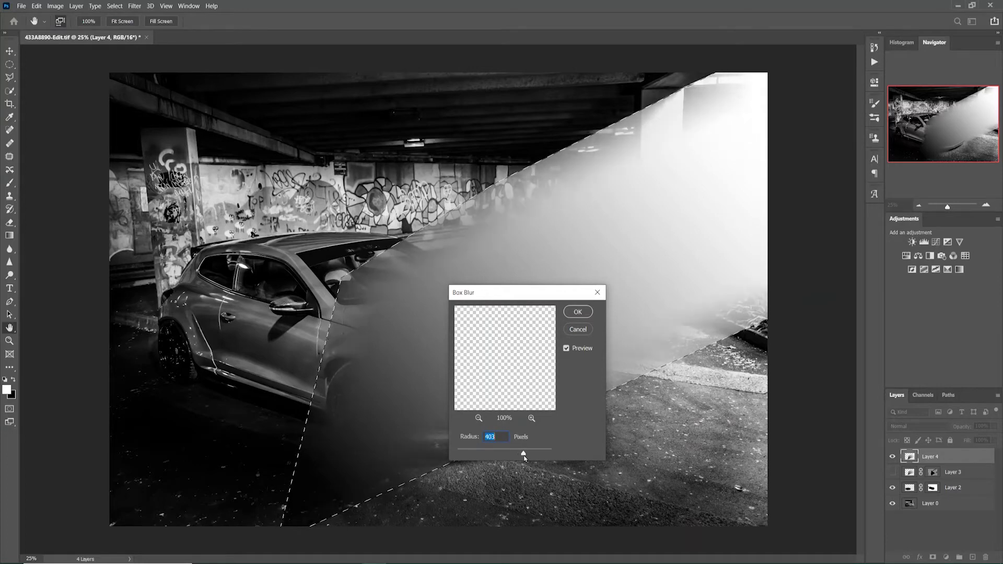
pyautogui.moveTo(524, 458); pyautogui.dragTo(520, 454)
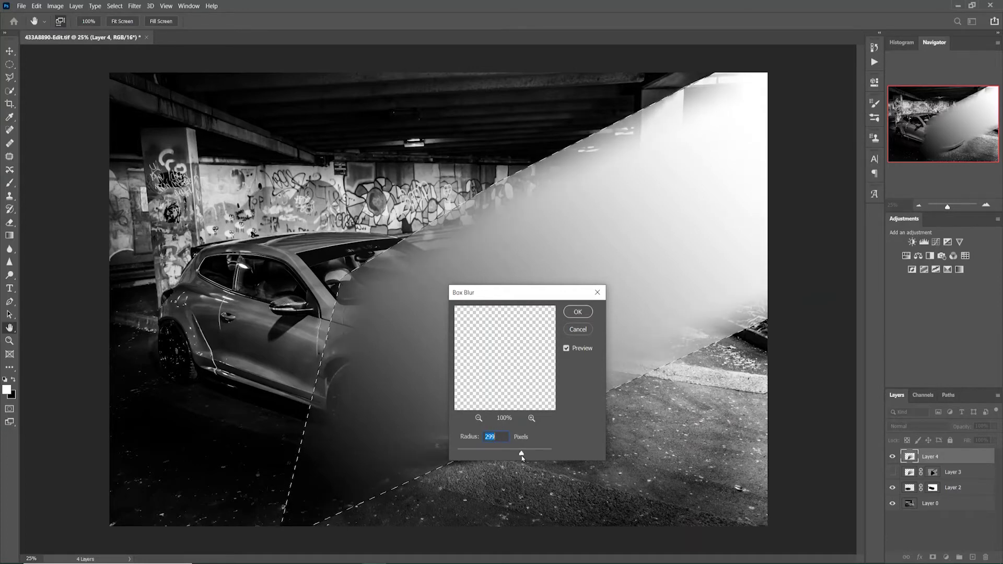
pyautogui.click(578, 311)
pyautogui.hotkey('ctrl', 'd')
pyautogui.press('l')
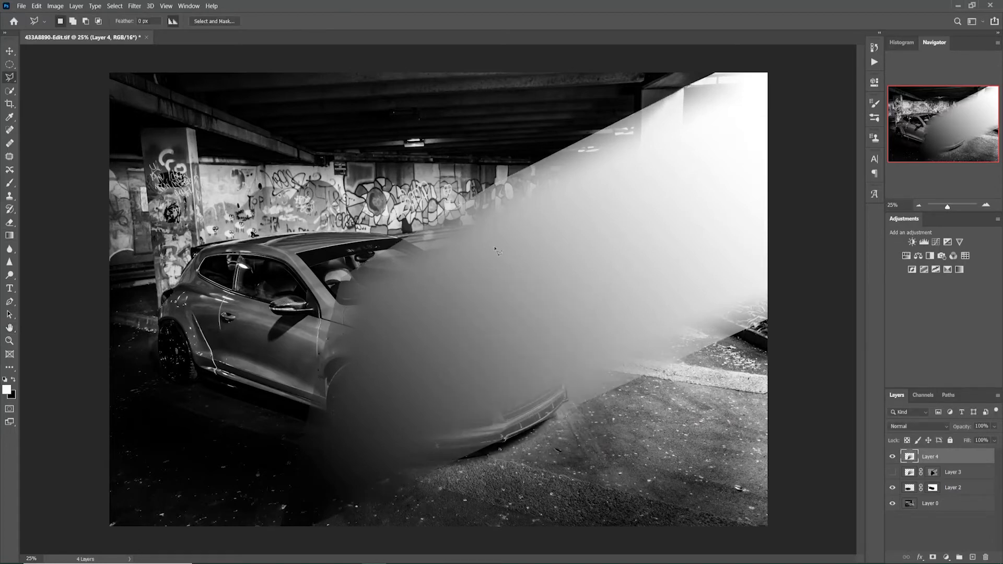
# Add a layer mask to Layer 4 and fill it with Filter > Render > Clouds
pyautogui.click(933, 557)
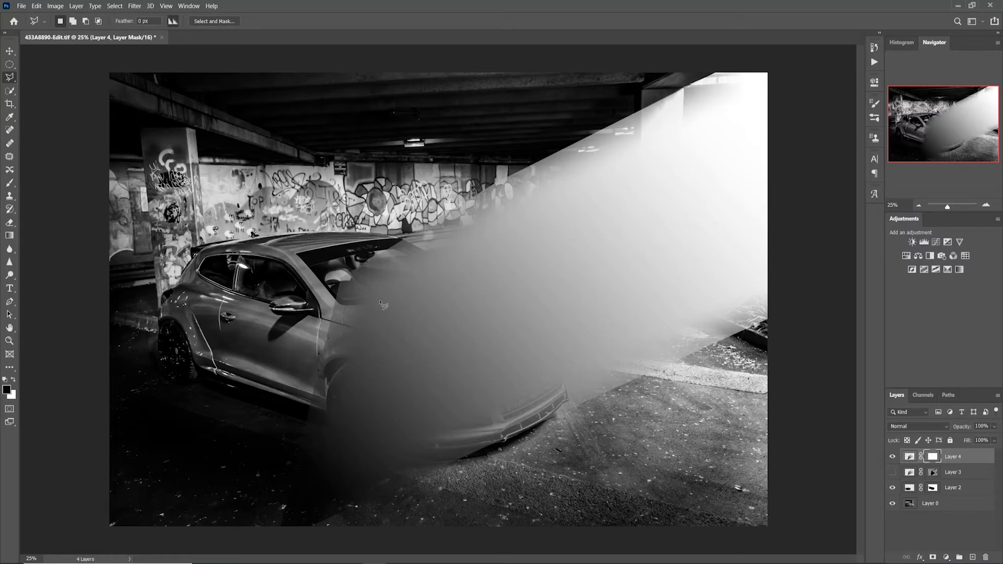
pyautogui.click(134, 6)
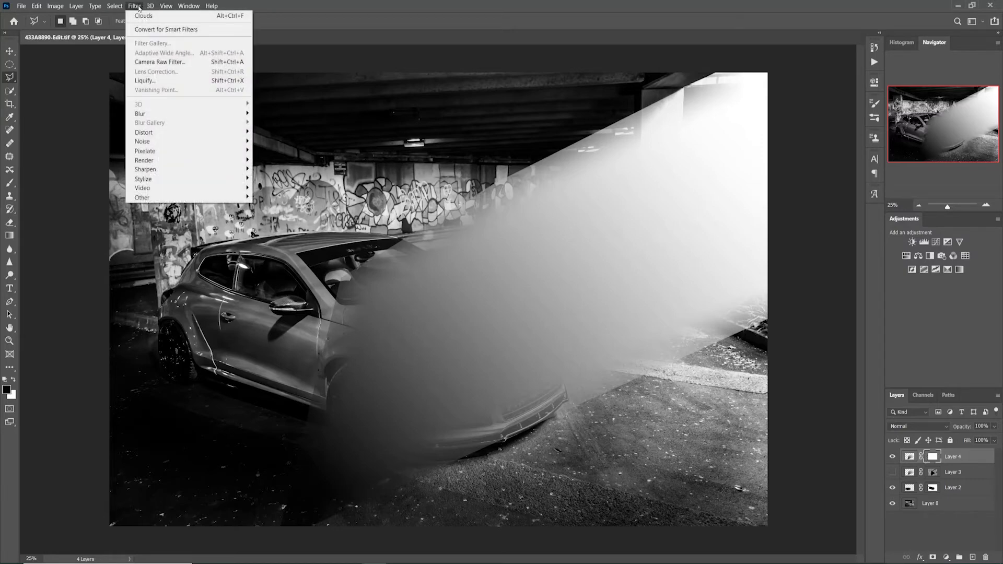
pyautogui.moveTo(171, 161)
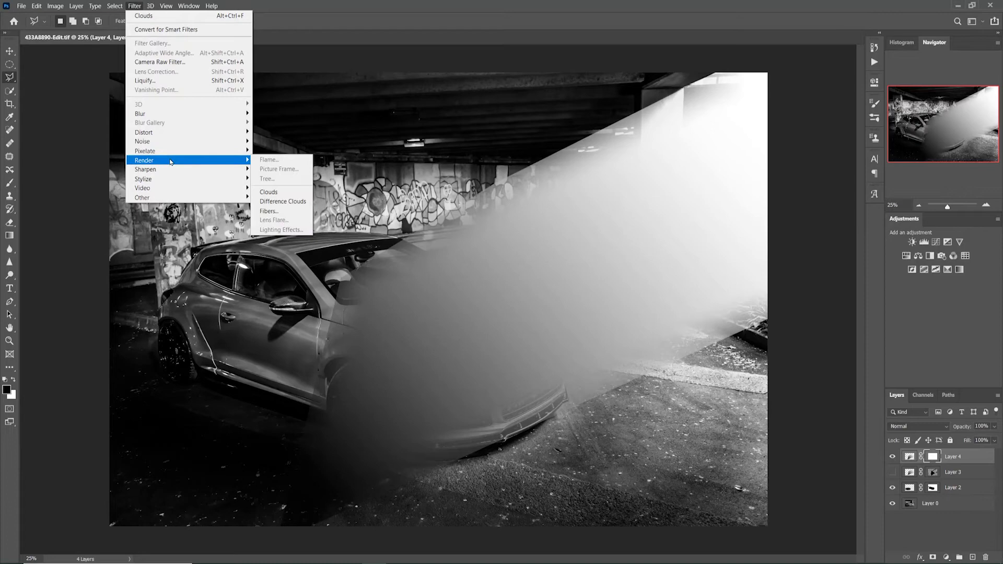
pyautogui.click(280, 195)
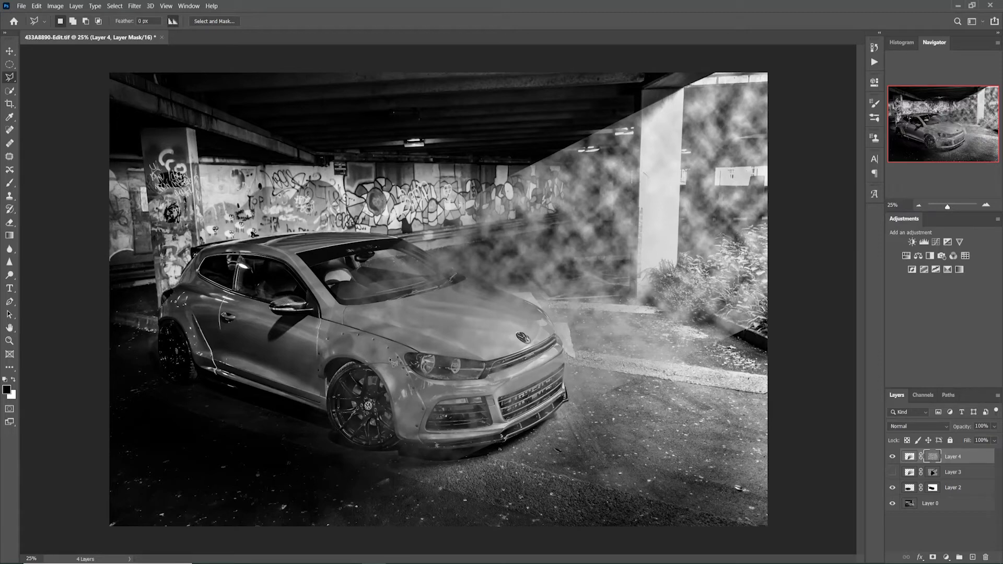
# Brush black on Layer 4's mask over the windshield, hood, grille and bumper
pyautogui.click(10, 184)
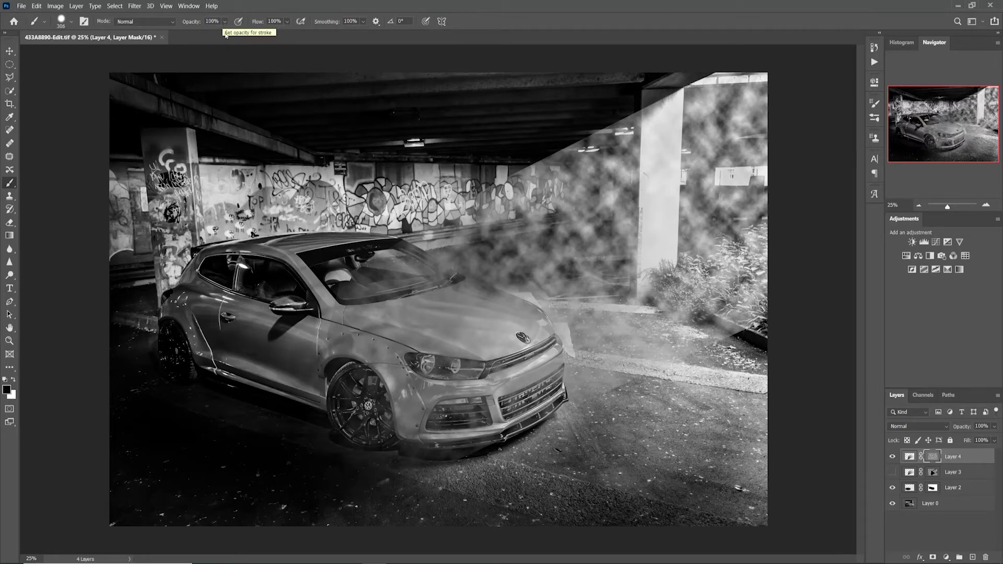
pyautogui.moveTo(386, 296)
pyautogui.mouseDown()
pyautogui.moveTo(449, 326)
pyautogui.moveTo(317, 295)
pyautogui.moveTo(468, 349)
pyautogui.moveTo(314, 334)
pyautogui.moveTo(334, 351)
pyautogui.moveTo(325, 373)
pyautogui.moveTo(406, 386)
pyautogui.moveTo(339, 401)
pyautogui.moveTo(350, 440)
pyautogui.moveTo(444, 372)
pyautogui.moveTo(463, 384)
pyautogui.moveTo(396, 419)
pyautogui.moveTo(449, 432)
pyautogui.moveTo(386, 443)
pyautogui.moveTo(472, 442)
pyautogui.moveTo(500, 428)
pyautogui.moveTo(559, 386)
pyautogui.moveTo(544, 331)
pyautogui.moveTo(386, 246)
pyautogui.moveTo(449, 286)
pyautogui.moveTo(335, 280)
pyautogui.moveTo(488, 322)
pyautogui.moveTo(340, 292)
pyautogui.moveTo(350, 277)
pyautogui.moveTo(483, 323)
pyautogui.moveTo(478, 334)
pyautogui.moveTo(491, 336)
pyautogui.moveTo(462, 352)
pyautogui.moveTo(507, 320)
pyautogui.moveTo(524, 341)
pyautogui.moveTo(452, 366)
pyautogui.moveTo(518, 382)
pyautogui.moveTo(452, 410)
pyautogui.mouseUp()
pyautogui.moveTo(544, 361)
pyautogui.mouseDown()
pyautogui.moveTo(450, 414)
pyautogui.moveTo(547, 390)
pyautogui.moveTo(524, 412)
pyautogui.moveTo(490, 413)
pyautogui.moveTo(476, 316)
pyautogui.mouseUp()
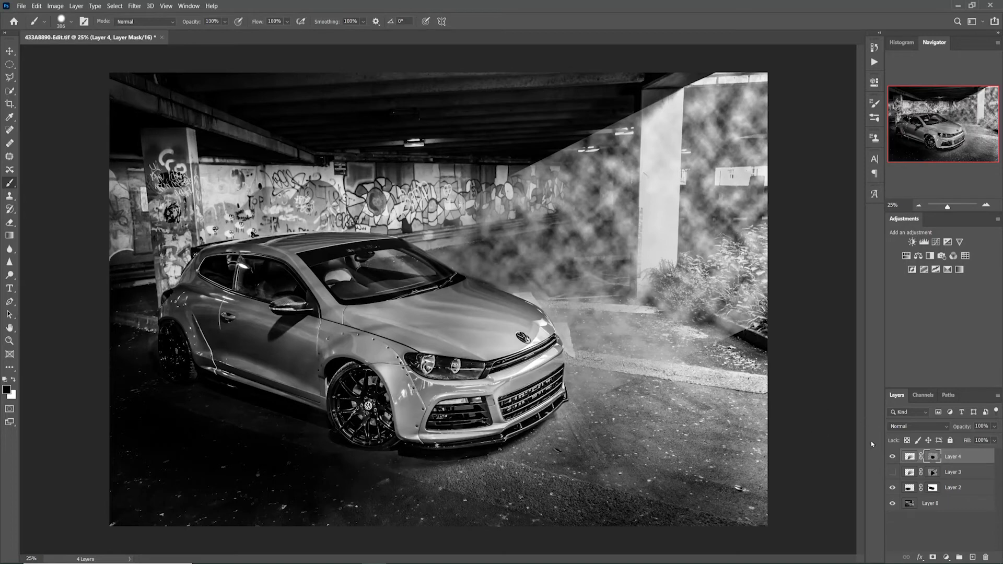
# Toggle the smoke layer's visibility several times to compare the cleared car
pyautogui.click(893, 457)
pyautogui.click(893, 457)
pyautogui.click(893, 457)
pyautogui.click(893, 457)
pyautogui.click(892, 457)
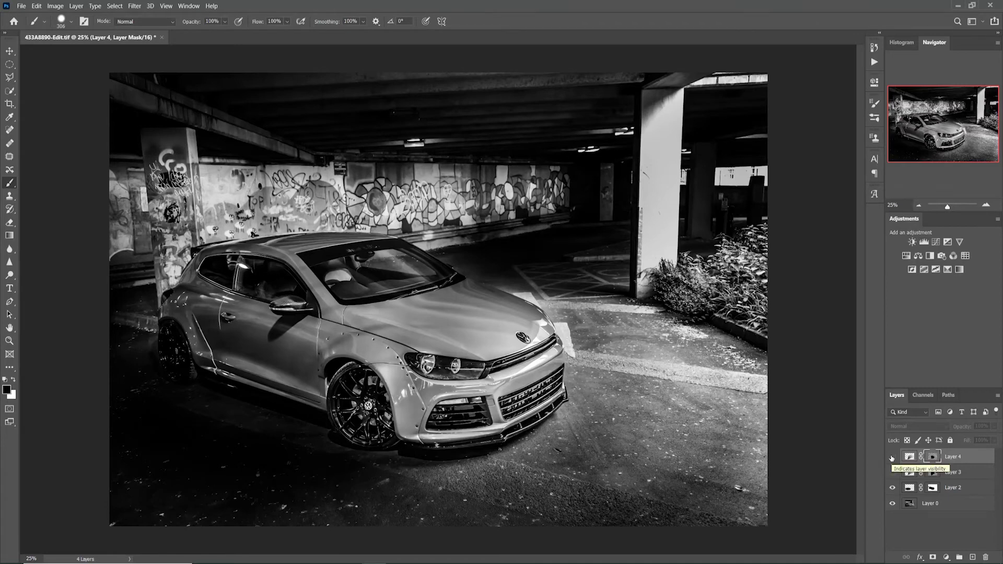
pyautogui.click(892, 457)
pyautogui.click(892, 457)
pyautogui.click(893, 457)
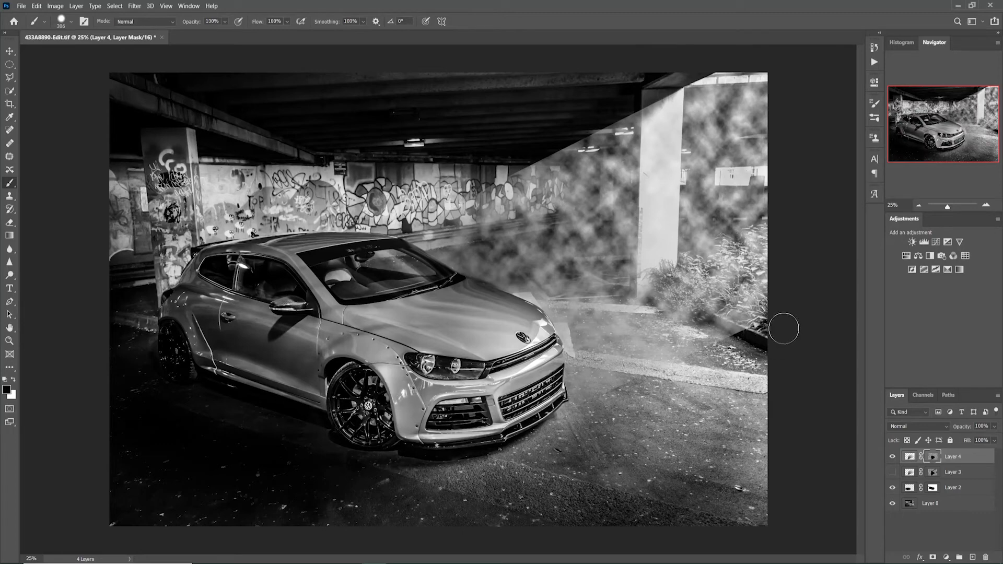
# At 27% brush opacity, lightly paint the mask from the pillar base to the curb
pyautogui.click(225, 22)
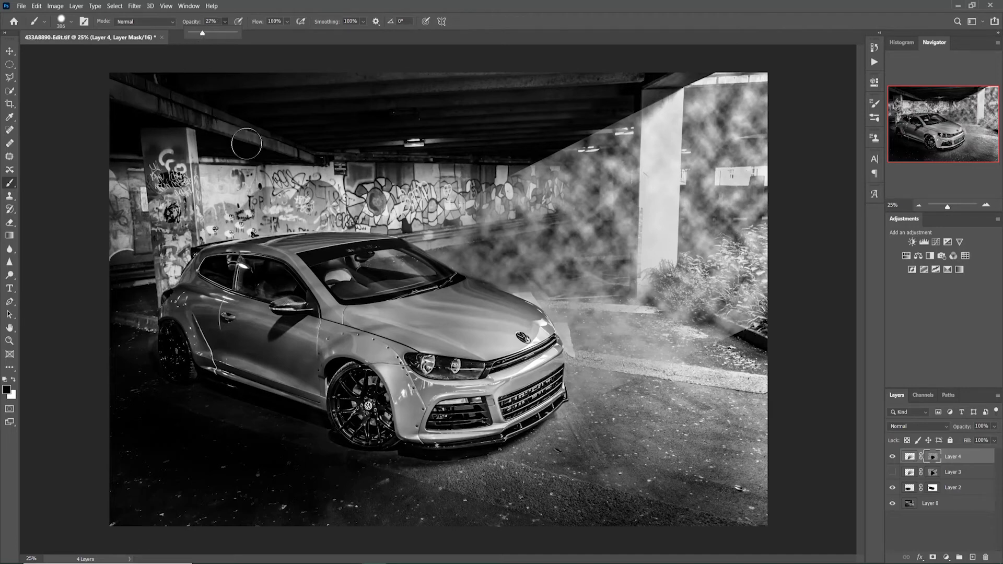
pyautogui.click(514, 178)
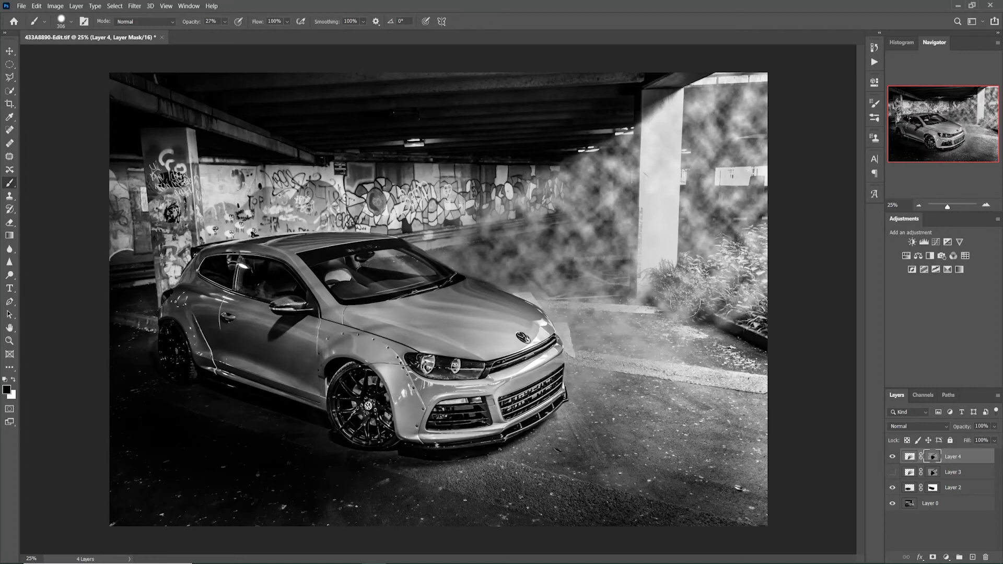
pyautogui.moveTo(659, 290)
pyautogui.mouseDown()
pyautogui.moveTo(765, 331)
pyautogui.moveTo(741, 333)
pyautogui.moveTo(751, 335)
pyautogui.moveTo(661, 286)
pyautogui.moveTo(763, 298)
pyautogui.moveTo(766, 251)
pyautogui.mouseUp()
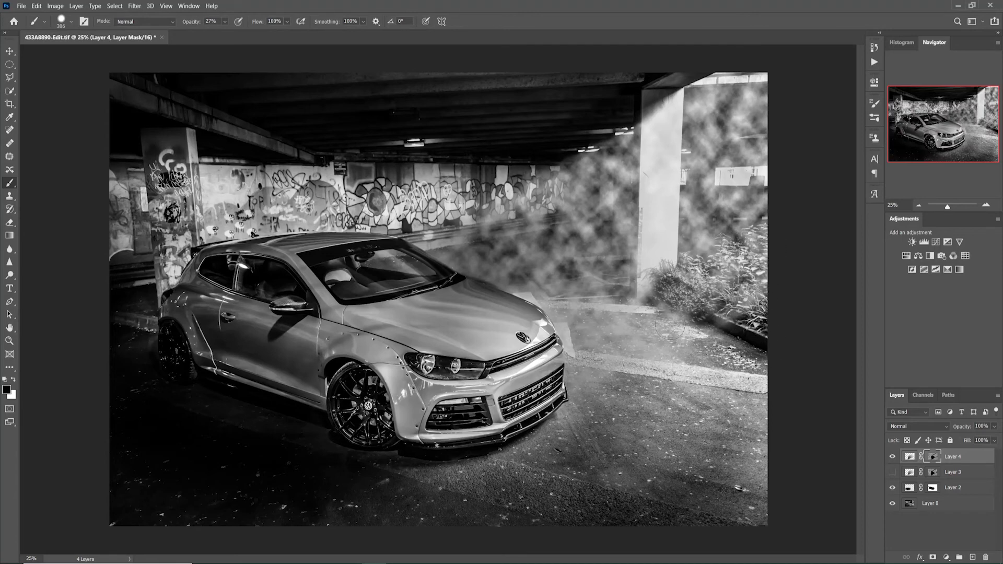
# Toggle the smoke layer on and off repeatedly to judge the beam's strength
pyautogui.click(892, 458)
pyautogui.click(891, 458)
pyautogui.click(891, 458)
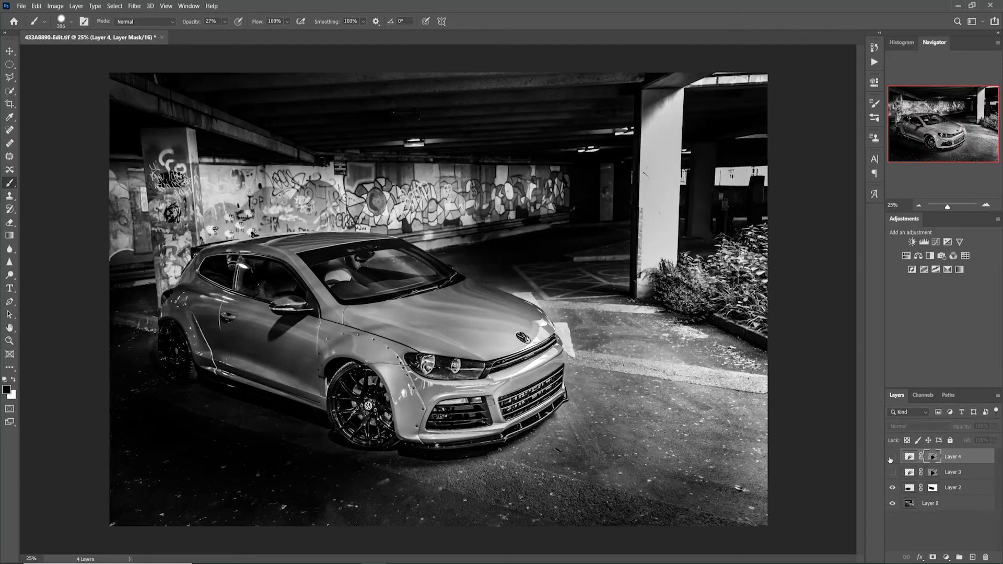
pyautogui.click(891, 458)
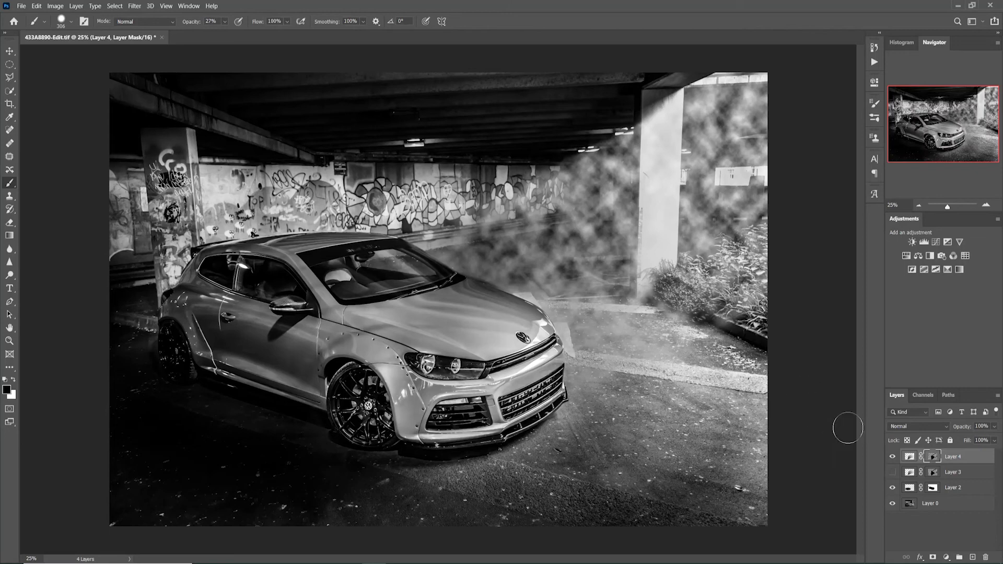
pyautogui.click(892, 458)
pyautogui.click(893, 458)
pyautogui.click(892, 458)
pyautogui.click(893, 458)
# Lower Layer 4's Fill to 77% and its Opacity to 75%
pyautogui.click(994, 441)
pyautogui.moveTo(987, 453); pyautogui.dragTo(985, 453)
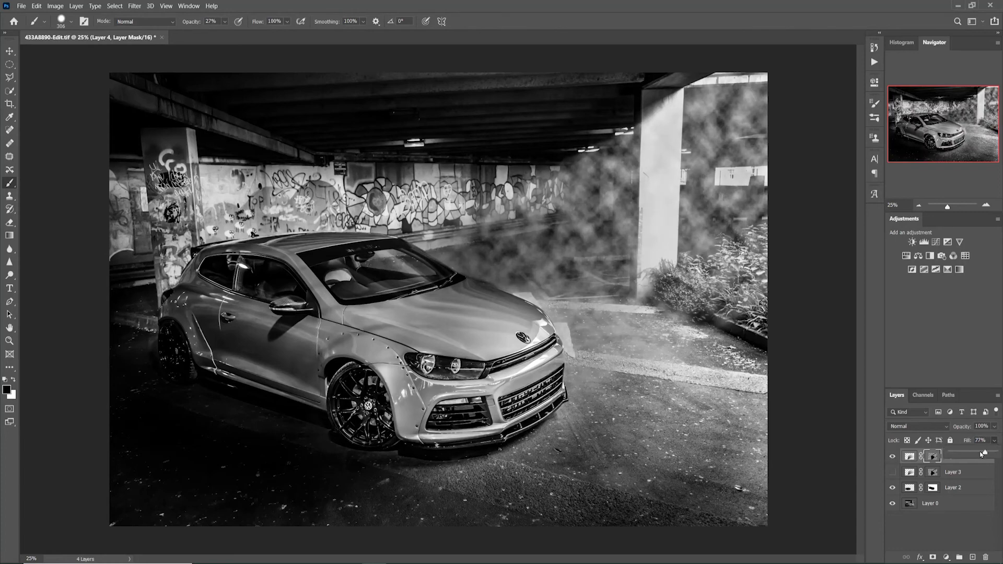
pyautogui.click(994, 427)
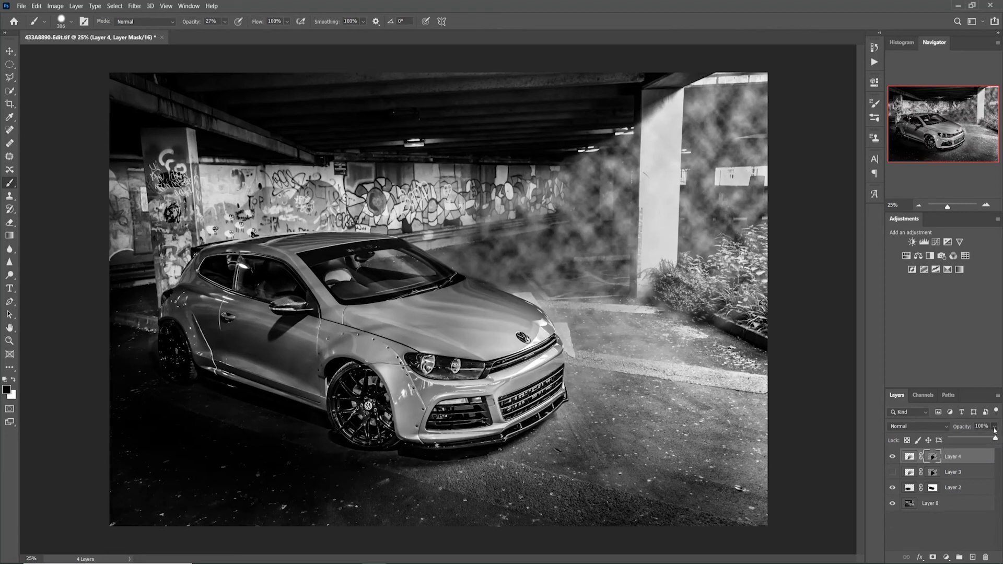
pyautogui.moveTo(985, 441); pyautogui.dragTo(974, 440)
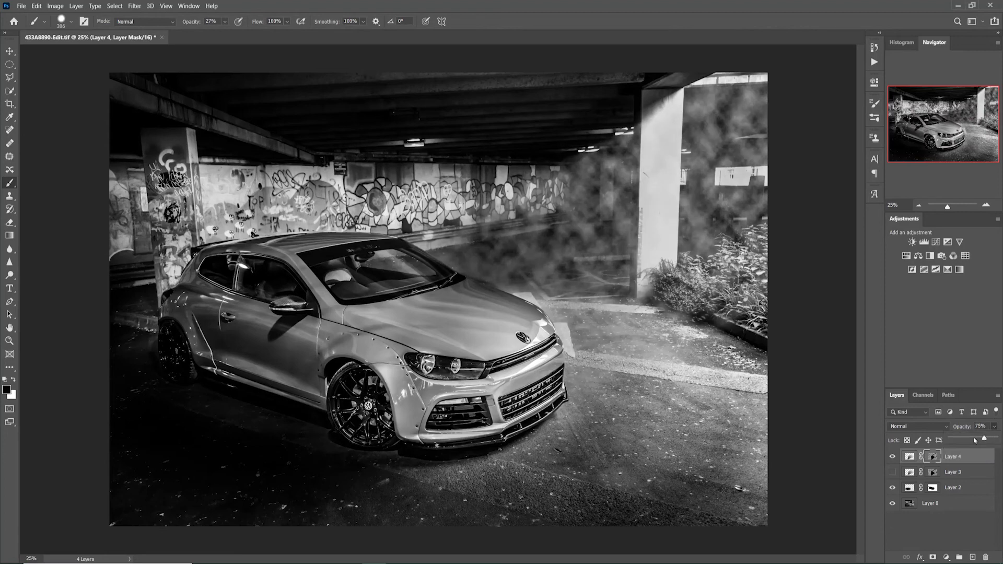